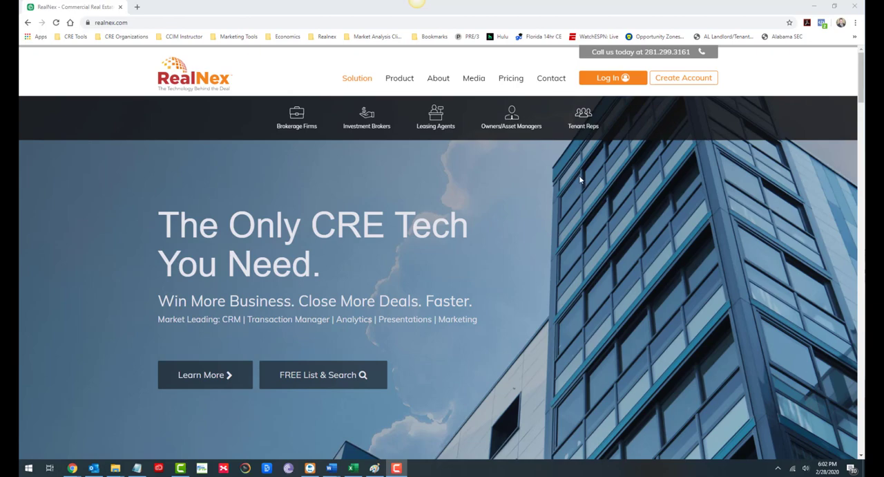
# Step: Log in to the RealNex account with the saved credentials
pyautogui.click(613, 79)
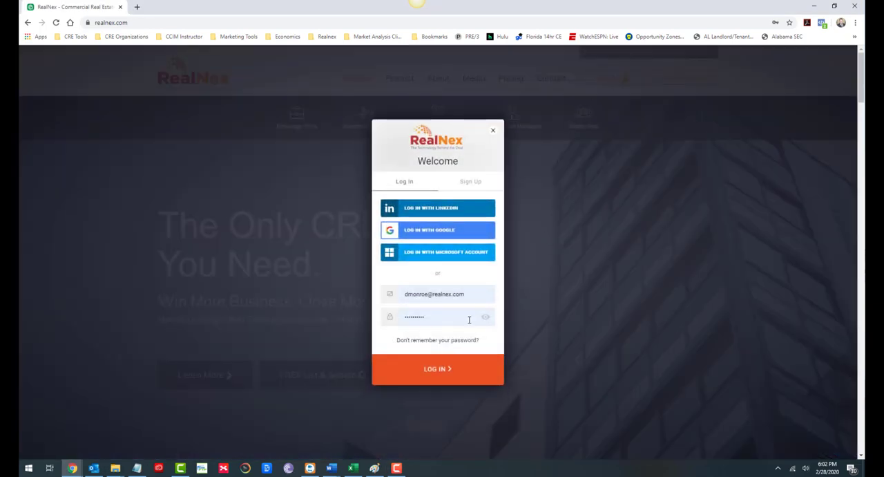
pyautogui.click(432, 367)
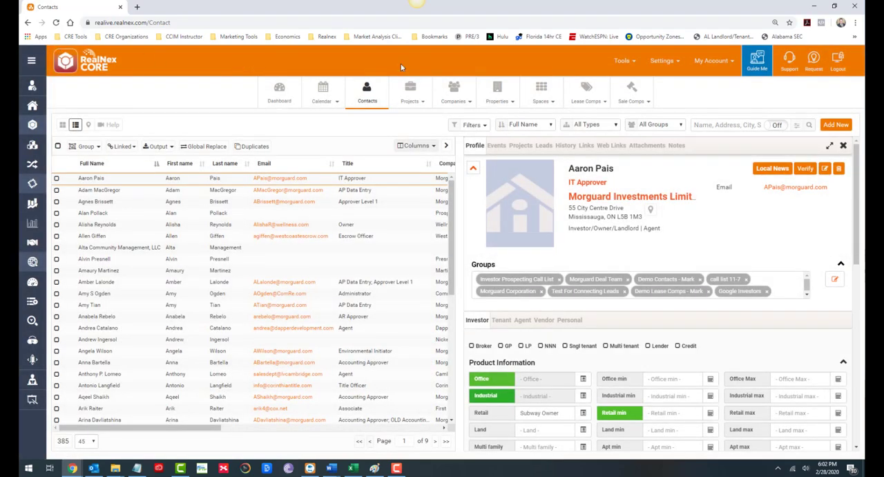
pyautogui.click(31, 60)
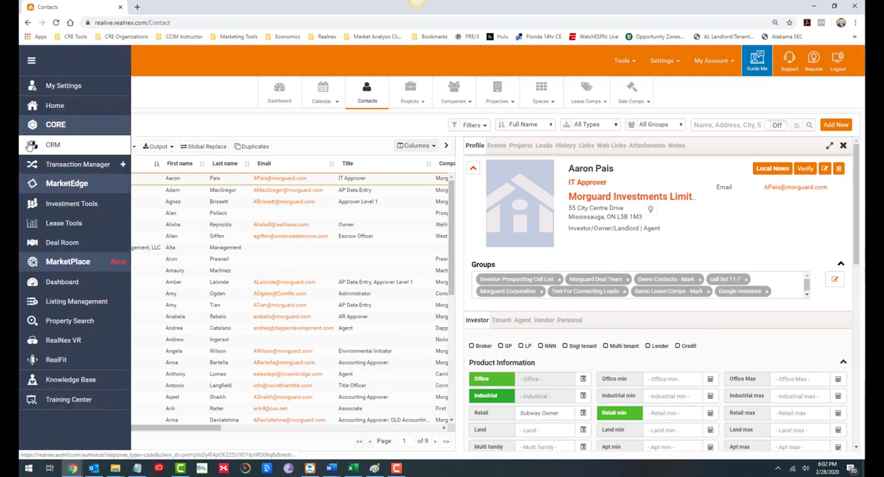
pyautogui.click(31, 60)
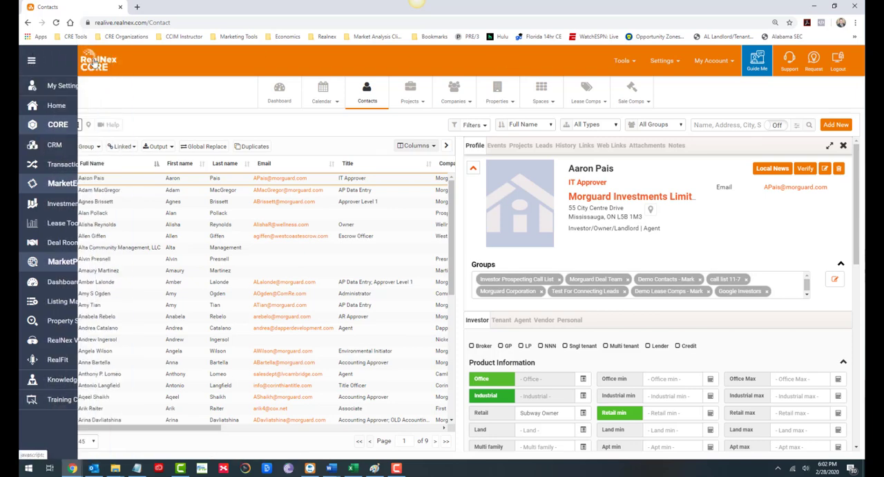
# Step: Open the account's Outlook sync settings and link the Outlook account to the CRM
pyautogui.click(721, 61)
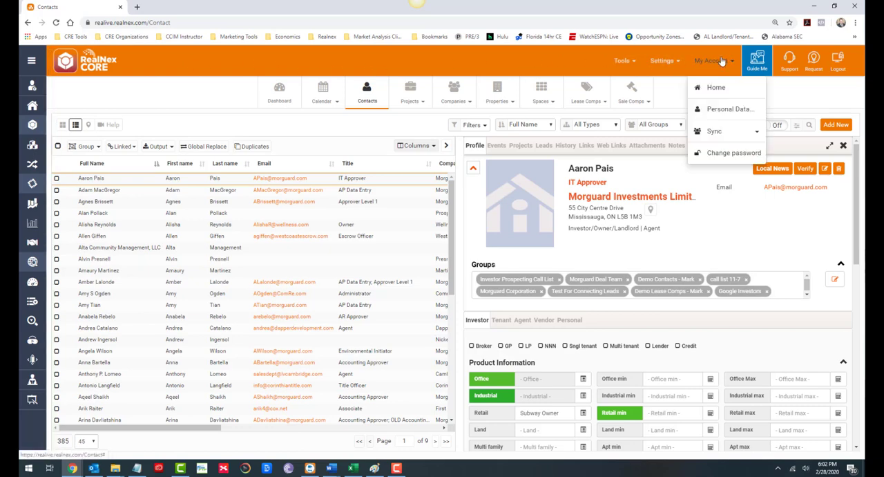
pyautogui.click(717, 134)
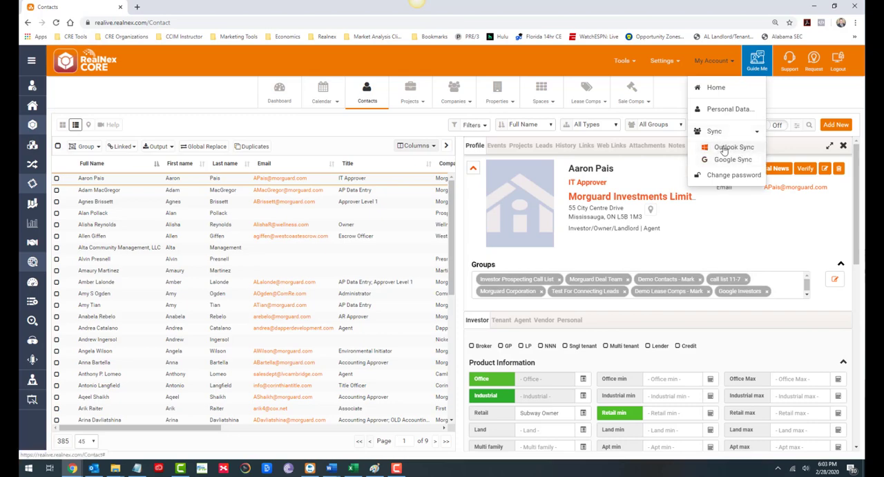
pyautogui.click(726, 148)
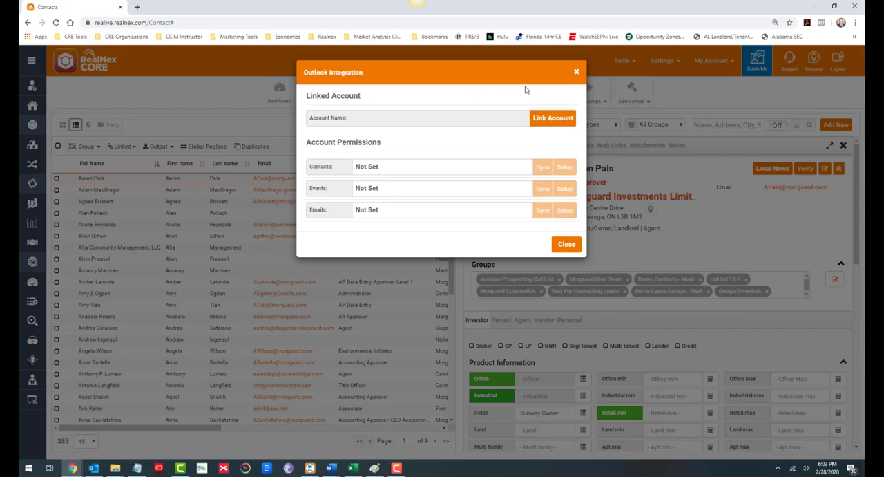
pyautogui.click(551, 127)
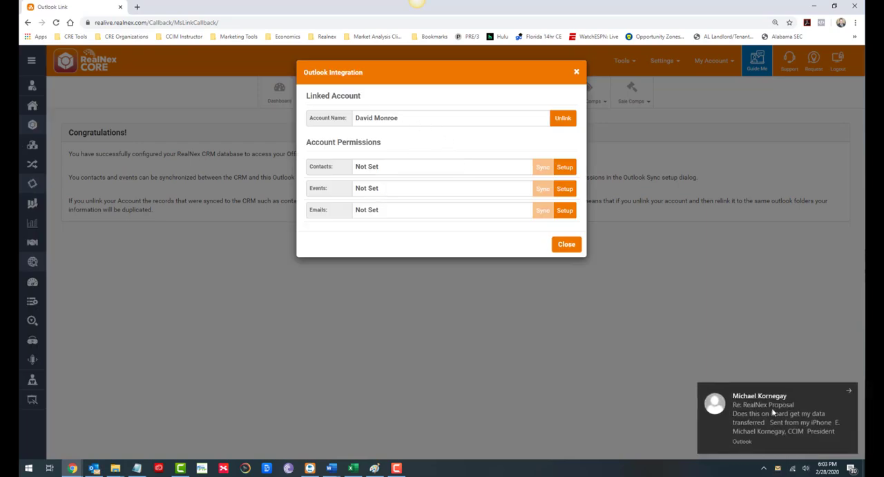
pyautogui.click(848, 391)
pyautogui.click(416, 3)
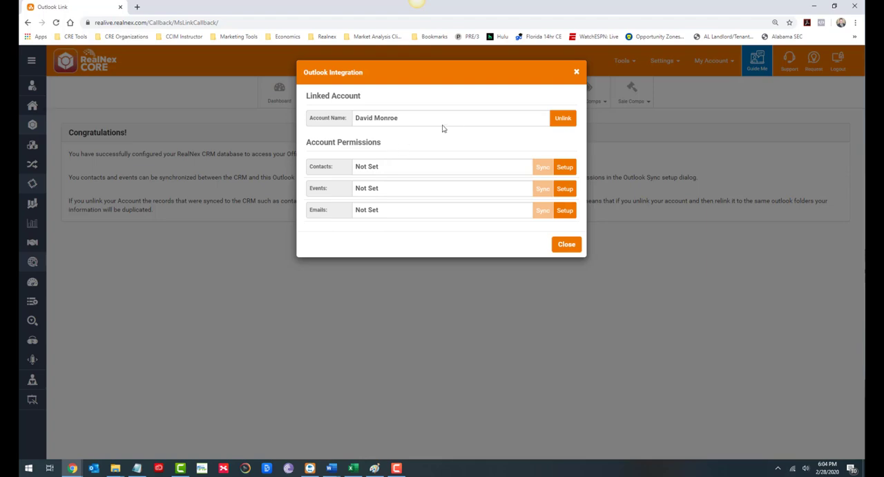
# Step: Set up contact sync to synchronize RealNex and Outlook contacts, with Emails - Bounced as the RealNex group
pyautogui.click(566, 170)
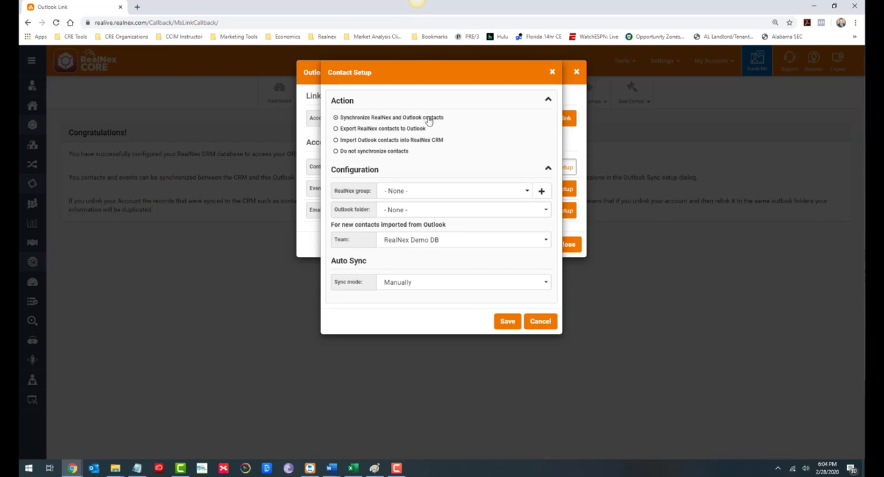
pyautogui.click(336, 152)
pyautogui.click(338, 119)
pyautogui.click(448, 206)
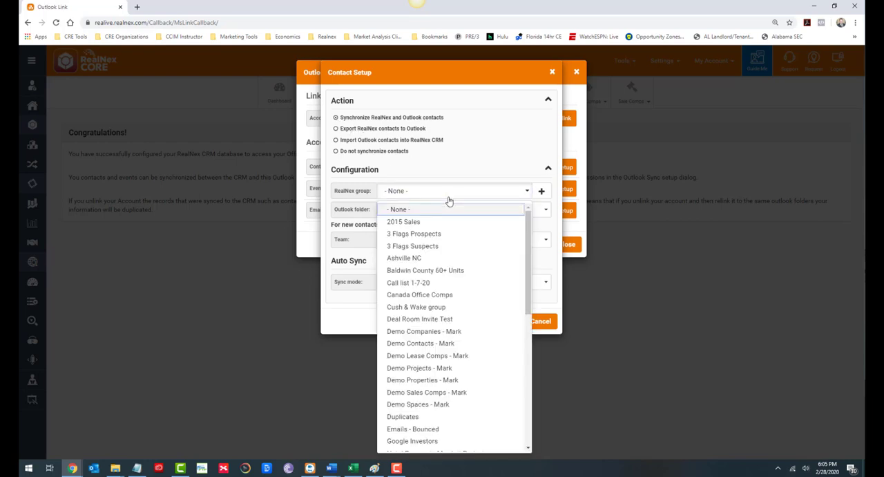
pyautogui.click(413, 428)
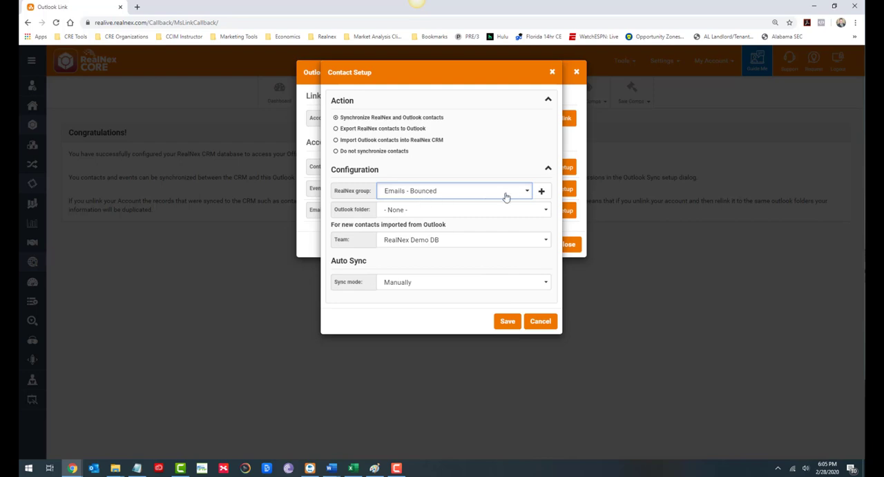
# Step: Create a contact group named Outlook Contacts and use it as the RealNex group for contact sync
pyautogui.click(542, 192)
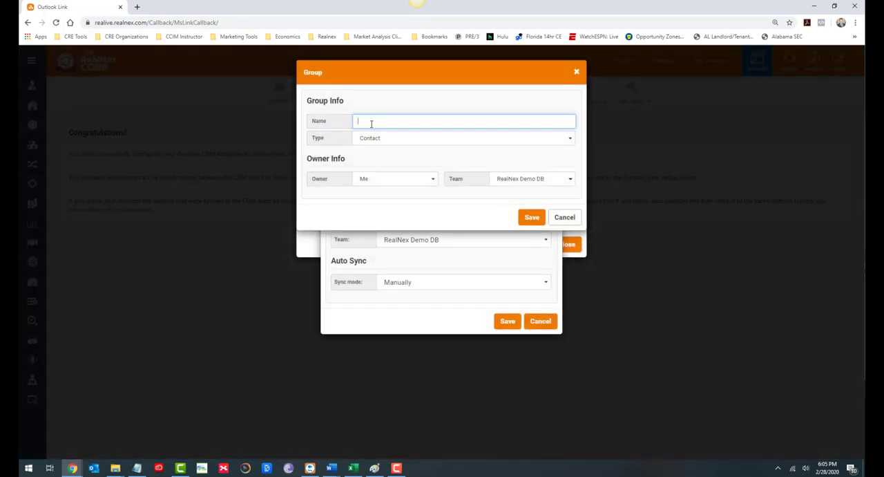
pyautogui.write('Outlook Contacts')
pyautogui.click(532, 217)
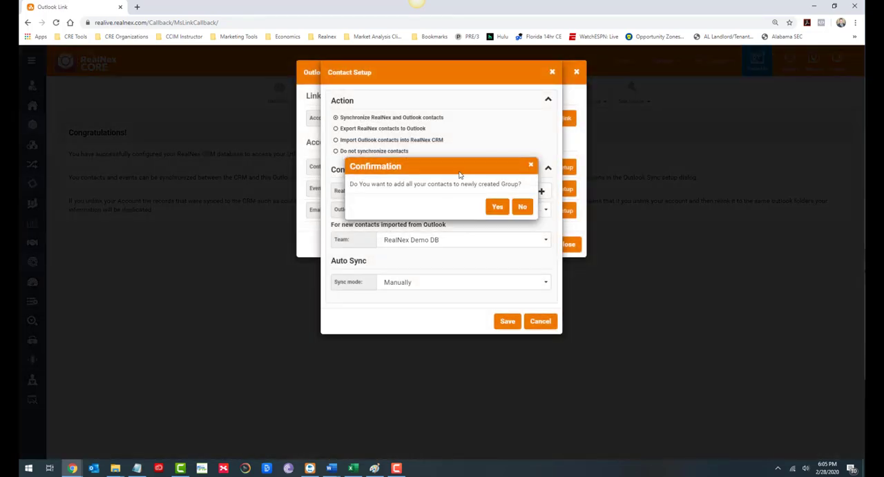
pyautogui.click(496, 207)
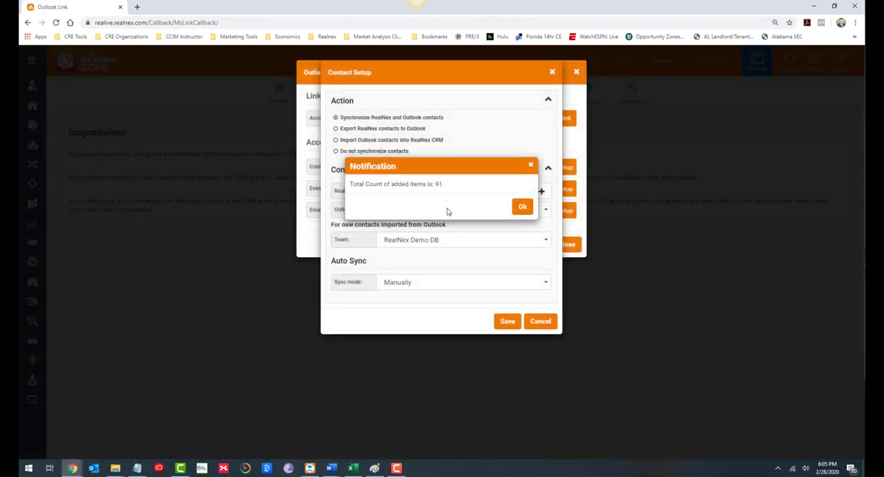
pyautogui.click(522, 207)
# Step: Set the Outlook folder for contact sync to Contacts (Main Folder) and save the contact setup
pyautogui.click(527, 211)
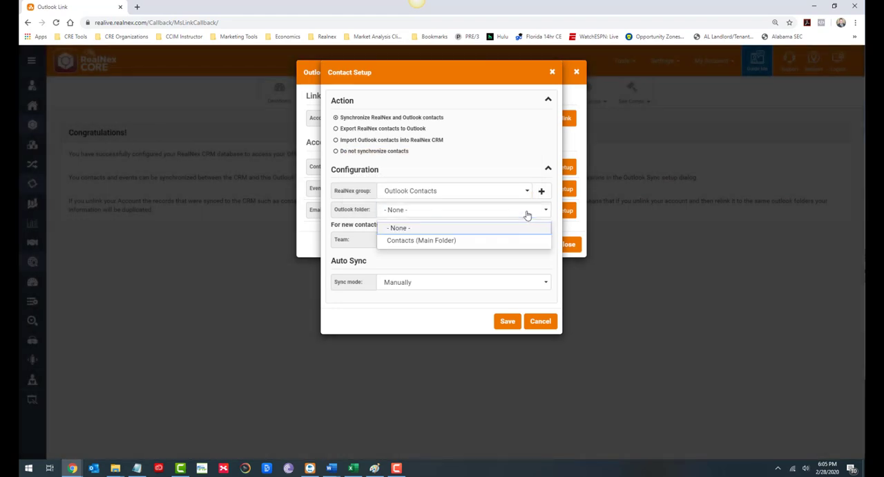
pyautogui.click(477, 240)
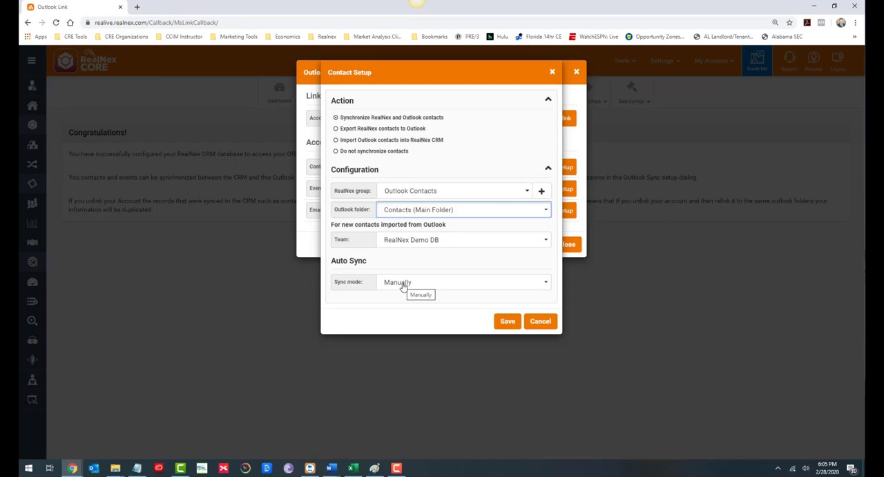
pyautogui.click(507, 322)
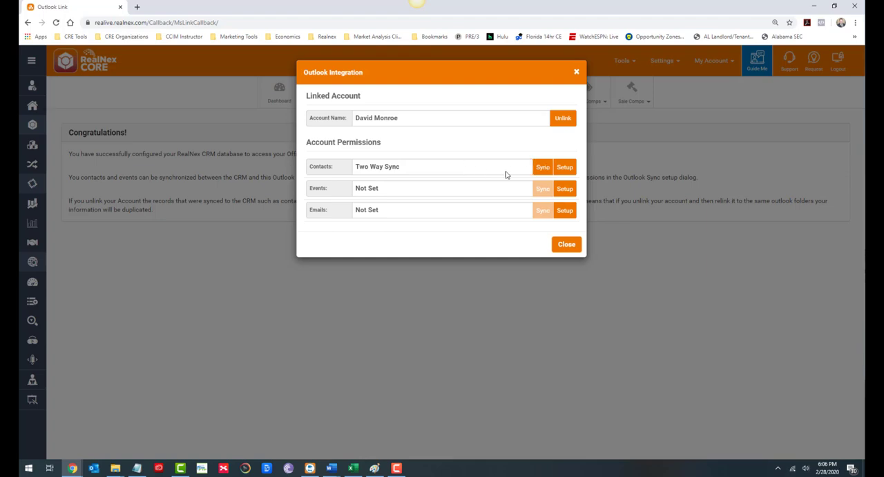
pyautogui.click(565, 169)
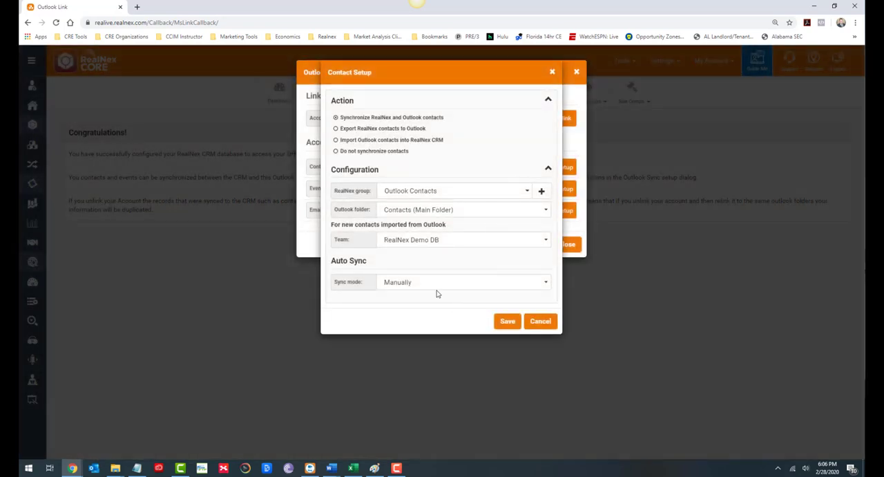
pyautogui.click(431, 287)
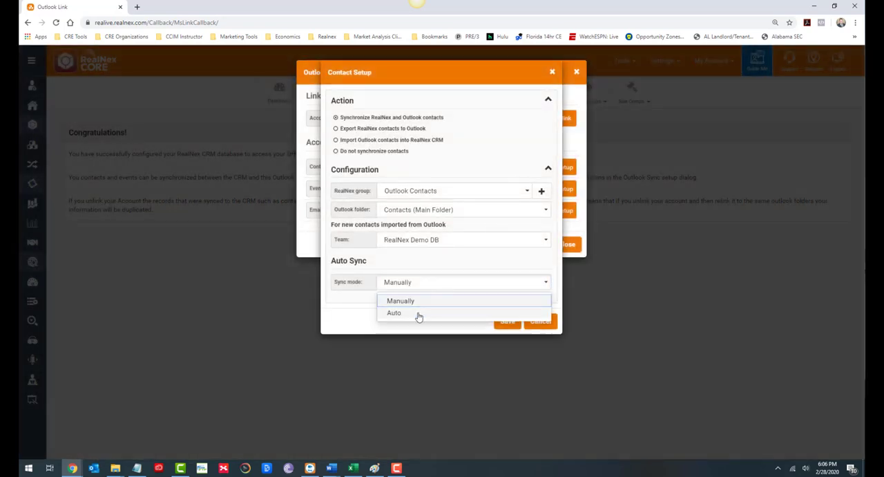
pyautogui.click(418, 313)
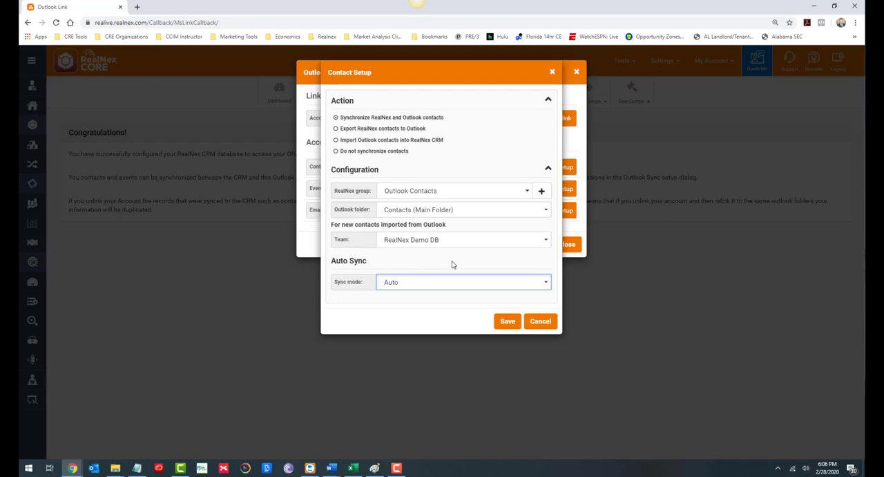
pyautogui.click(536, 325)
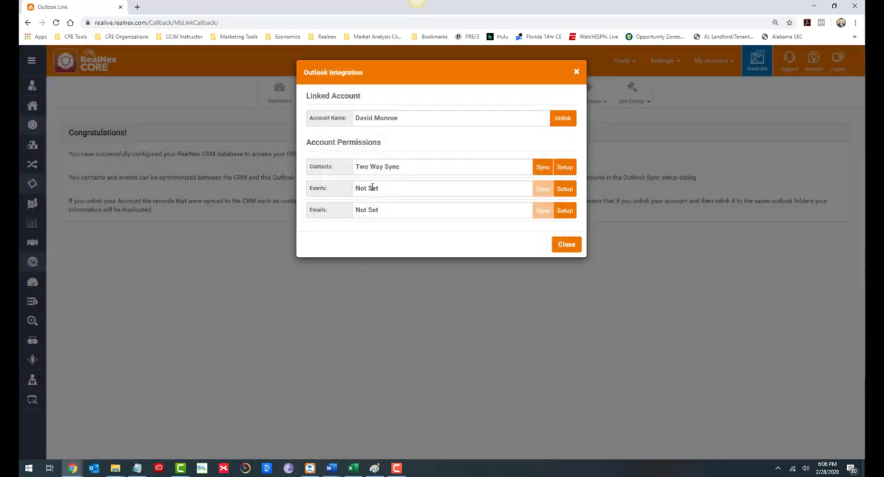
# Step: Set up event sync for all events from my schedule, with the Calendar Outlook folder and team Everyone, and save it
pyautogui.click(561, 189)
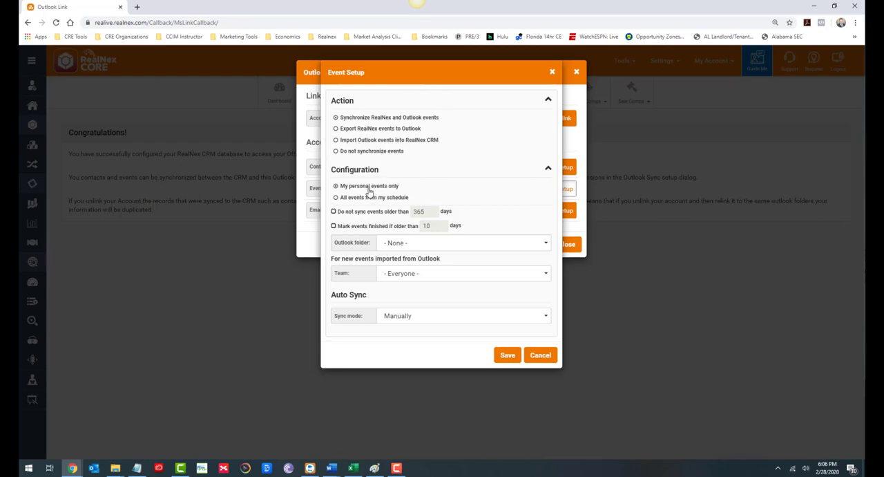
pyautogui.click(337, 199)
pyautogui.click(418, 245)
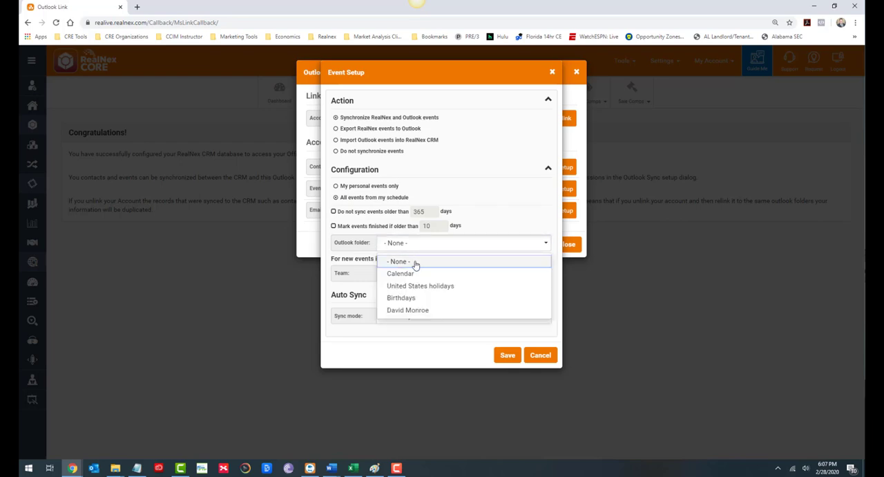
pyautogui.click(408, 274)
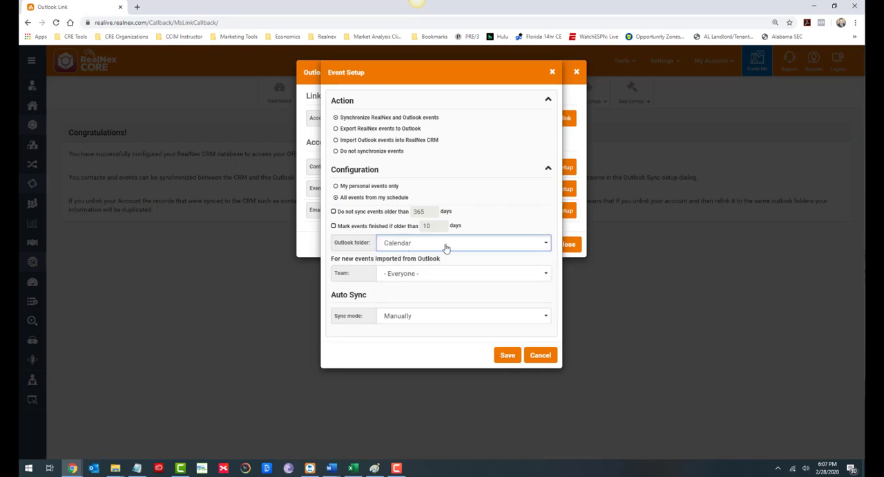
pyautogui.click(456, 280)
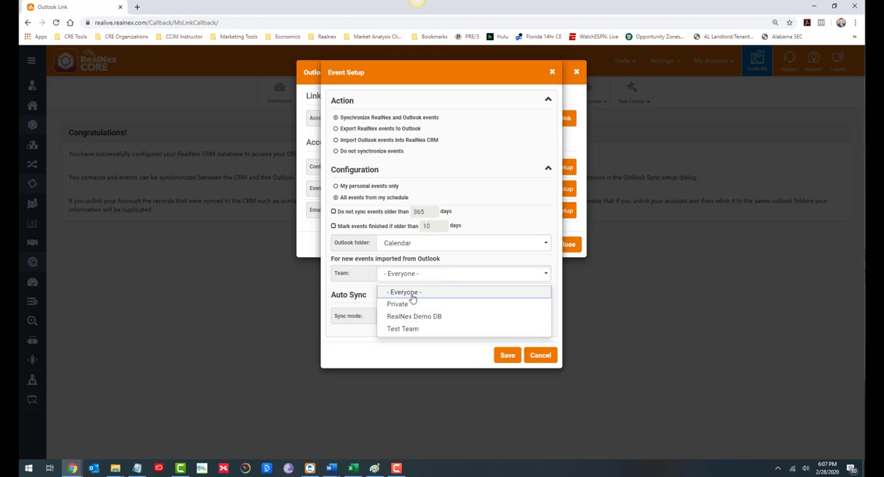
pyautogui.click(412, 295)
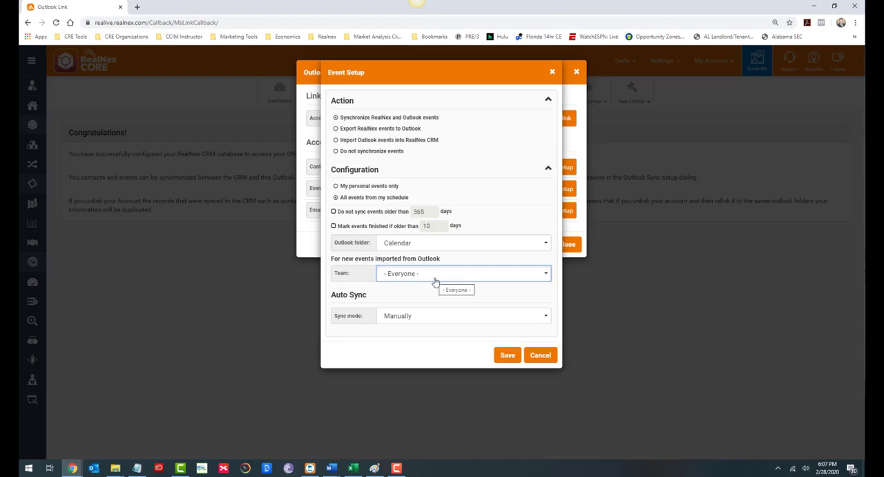
pyautogui.click(506, 355)
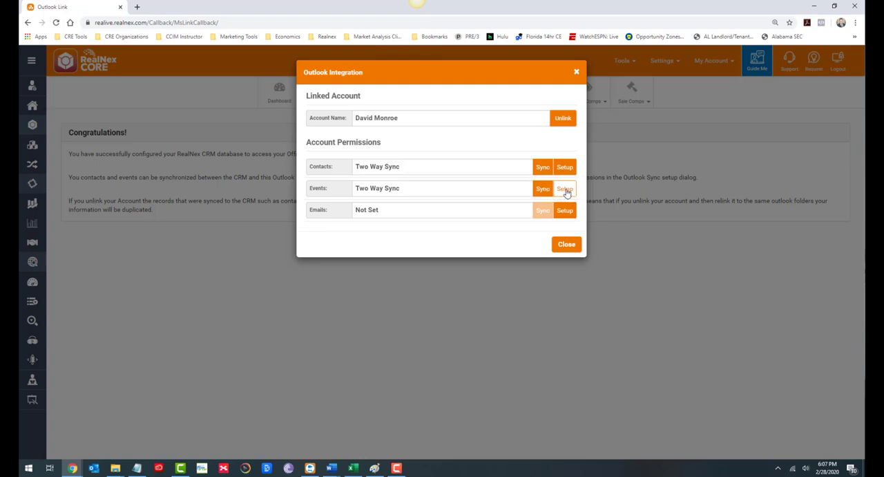
pyautogui.click(565, 191)
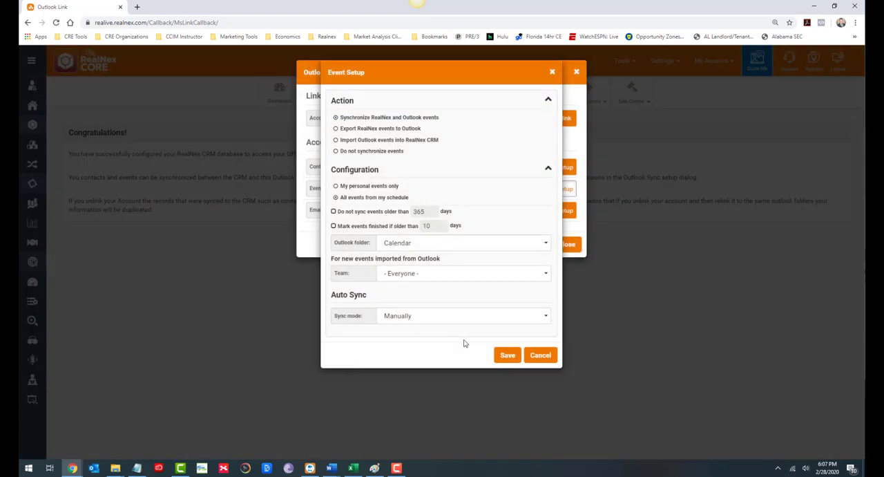
pyautogui.click(424, 317)
pyautogui.click(354, 357)
pyautogui.click(542, 356)
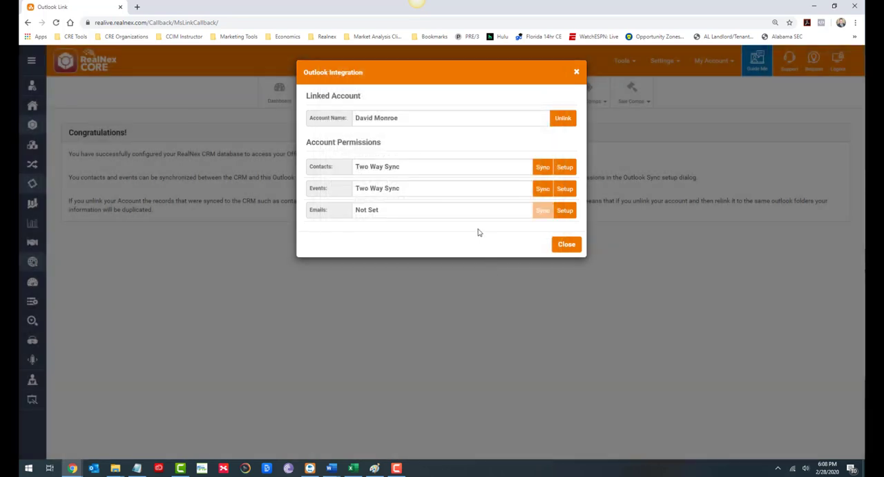
# Step: Set up email sync with message text, subject, date and time, team Private, and links to Cc and Bcc addresses, and save it
pyautogui.click(563, 213)
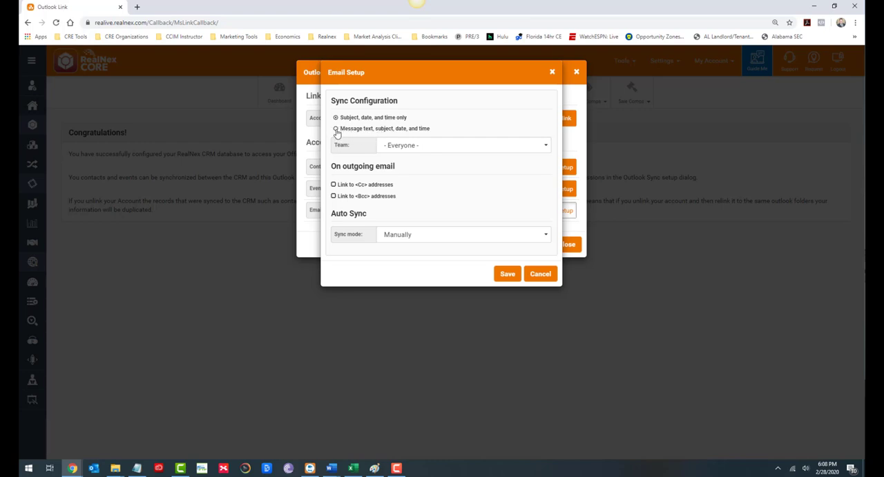
pyautogui.click(337, 130)
pyautogui.click(436, 149)
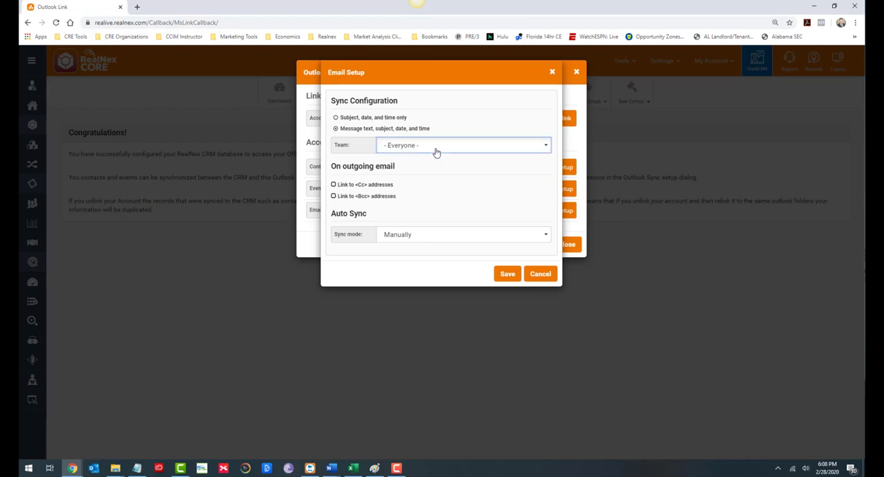
pyautogui.click(418, 177)
pyautogui.click(333, 184)
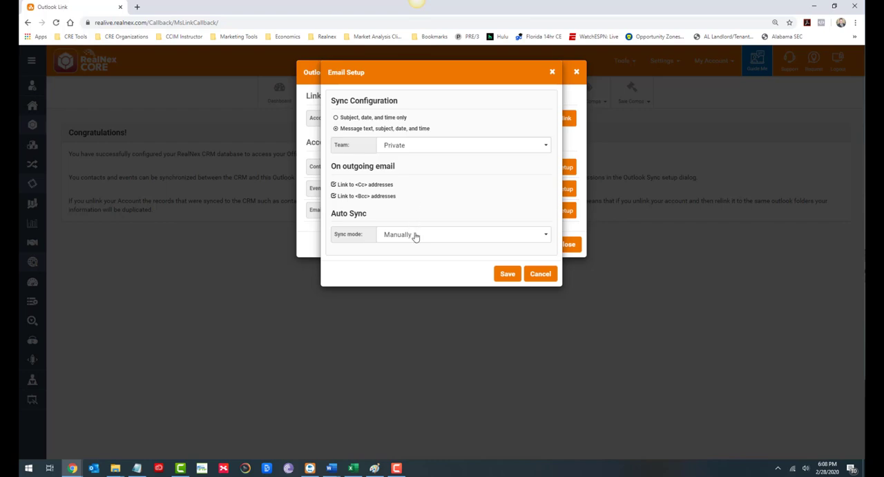
pyautogui.click(507, 274)
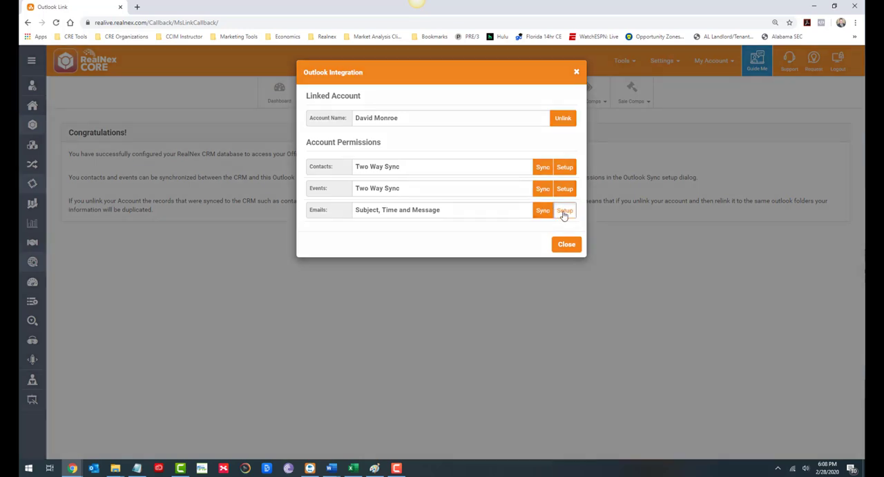
pyautogui.click(564, 214)
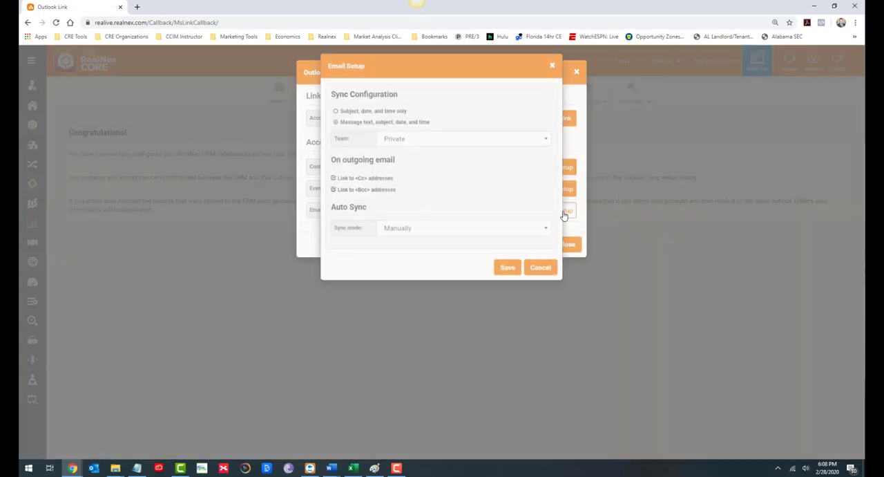
pyautogui.click(437, 238)
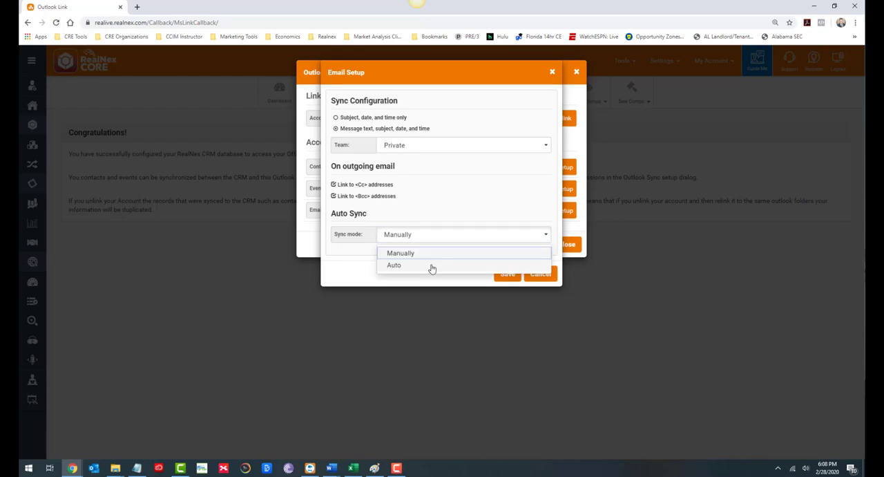
pyautogui.click(430, 266)
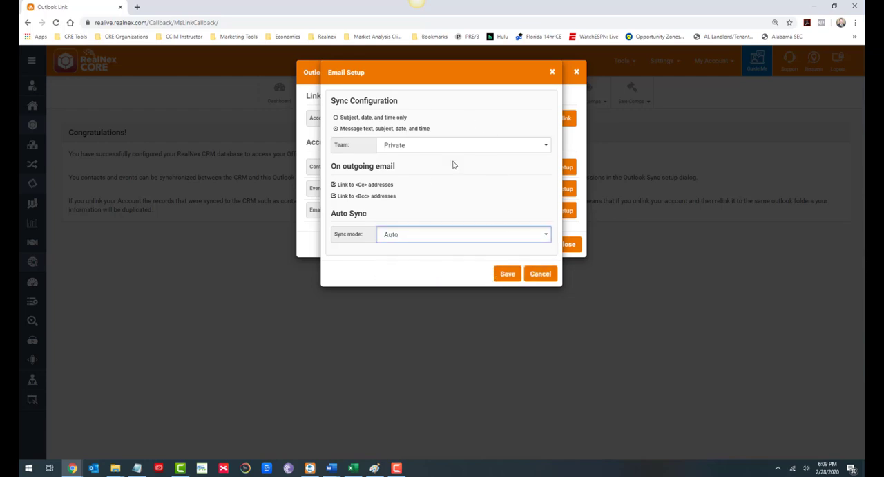
pyautogui.click(542, 275)
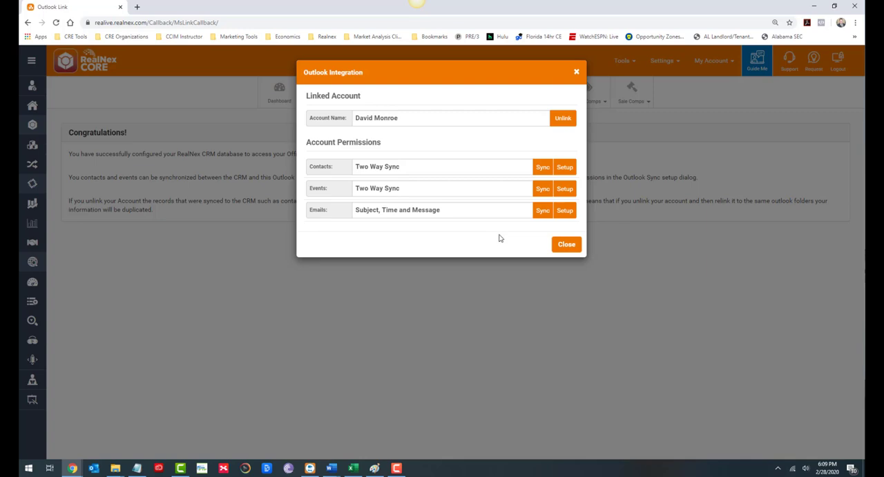
# Step: Close the Outlook integration settings
pyautogui.click(565, 245)
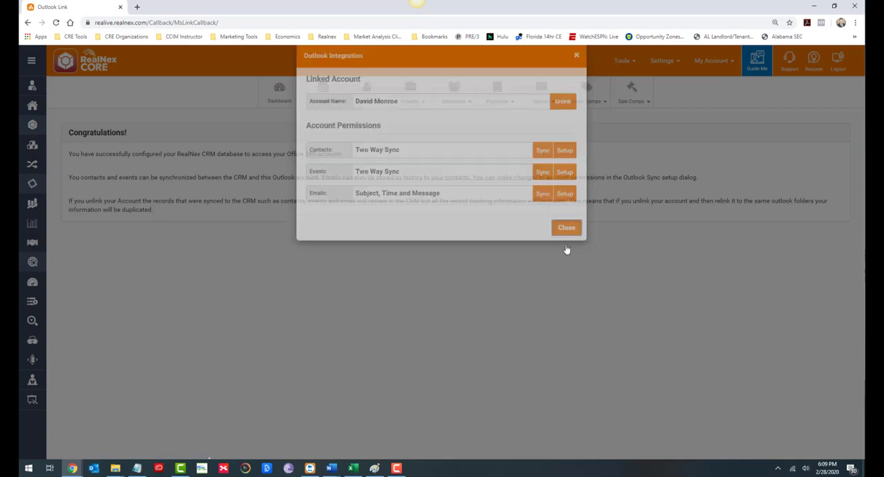
pyautogui.click(394, 469)
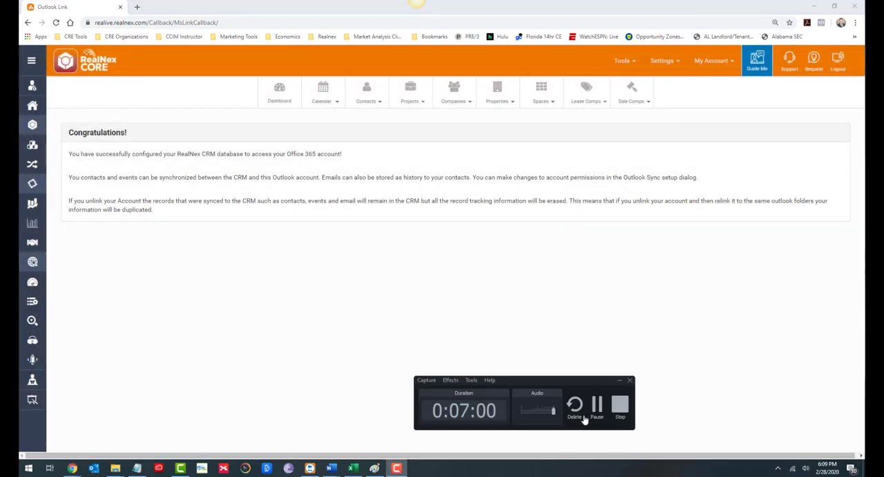